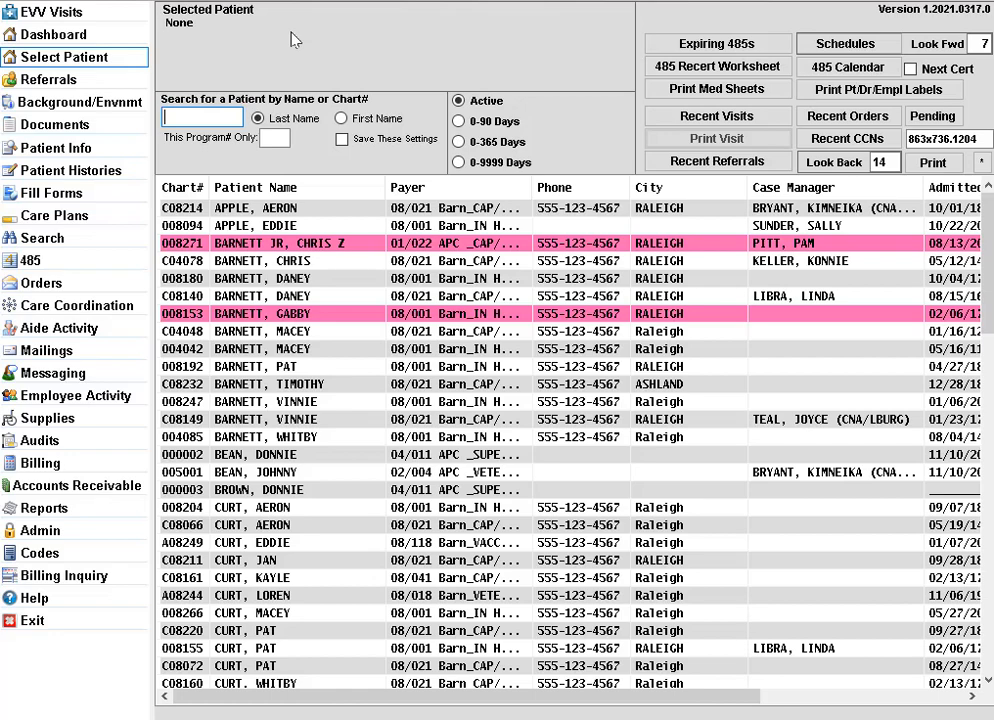
# Step: Open the Referrals screen from the left navigation menu
pyautogui.click(112, 90)
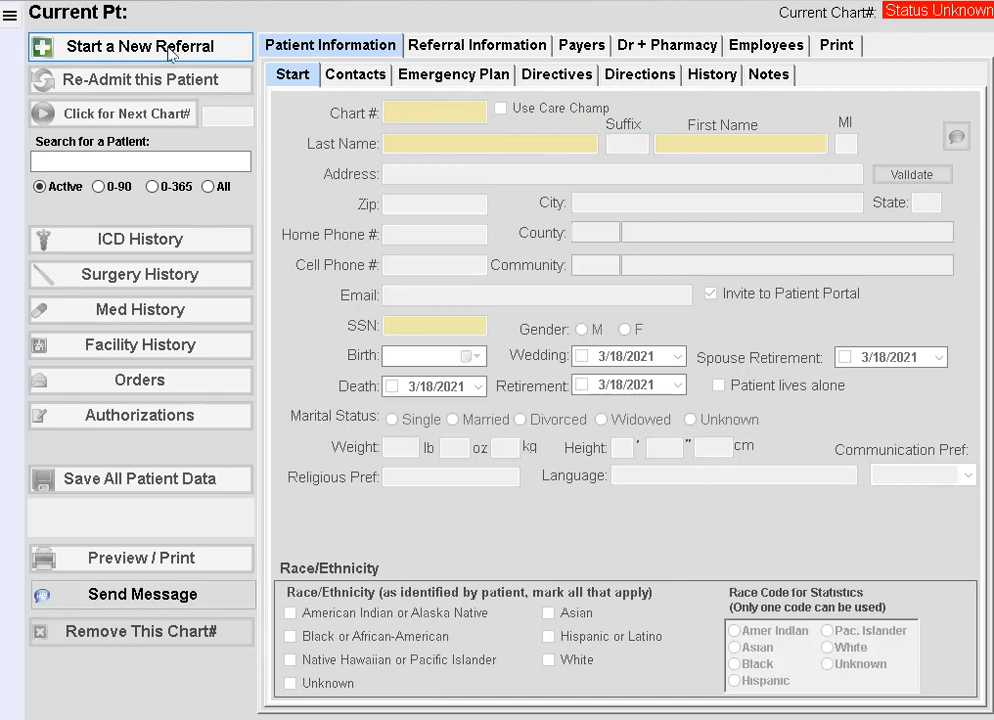
# Step: Start a new, blank referral record
pyautogui.click(170, 54)
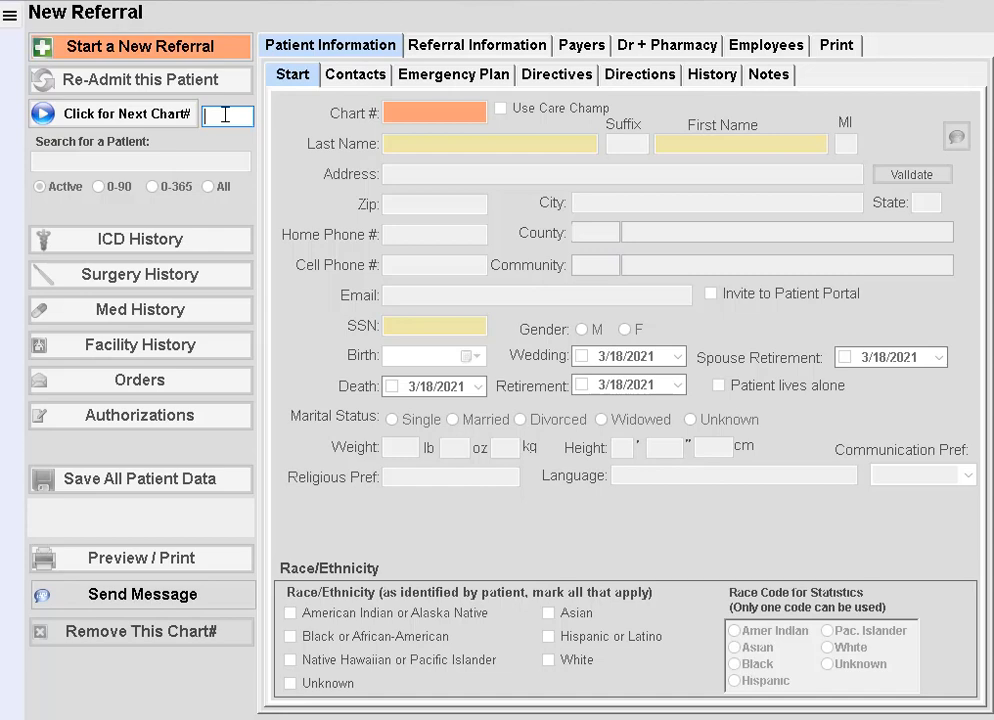
# Step: Generate and accept chart number 010001 for the new referral, starting from prefix 01
pyautogui.write('01')
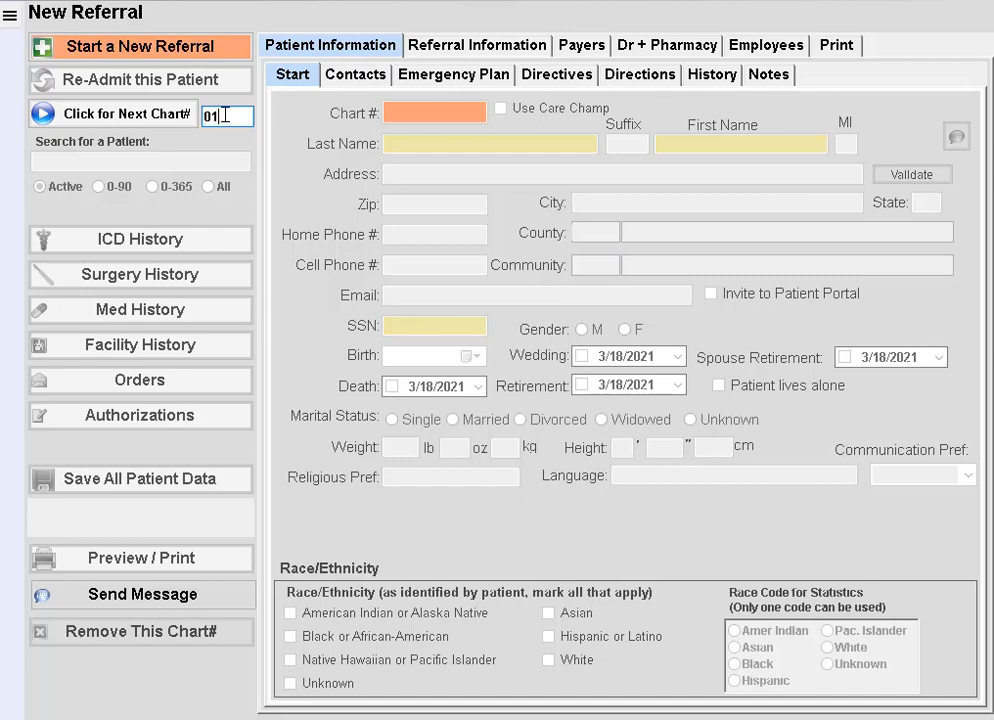
pyautogui.click(137, 120)
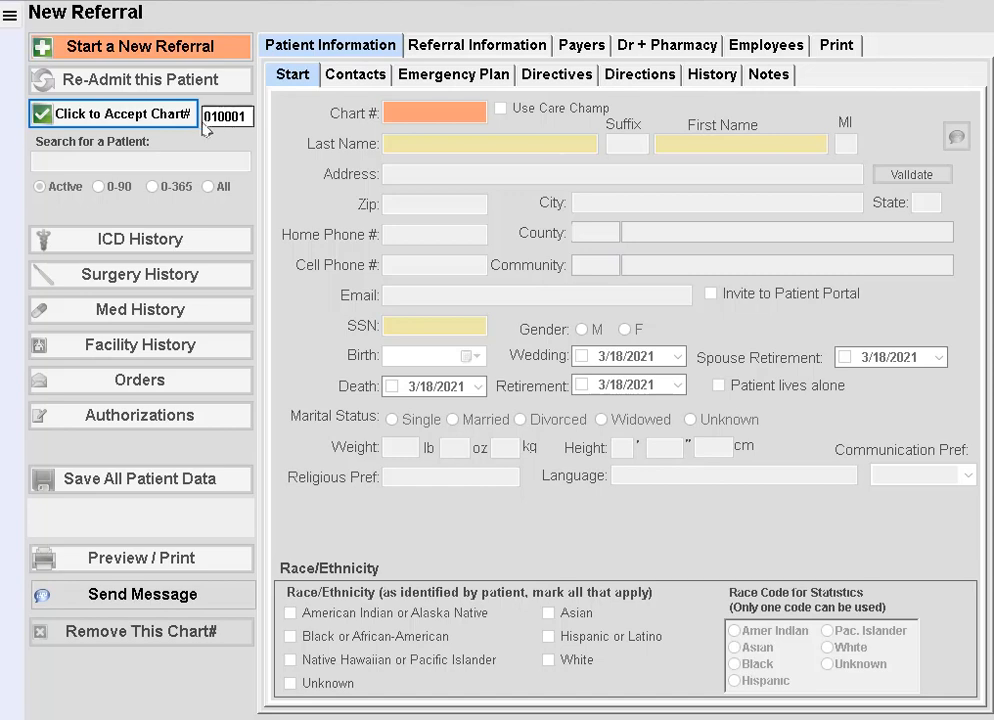
pyautogui.click(121, 116)
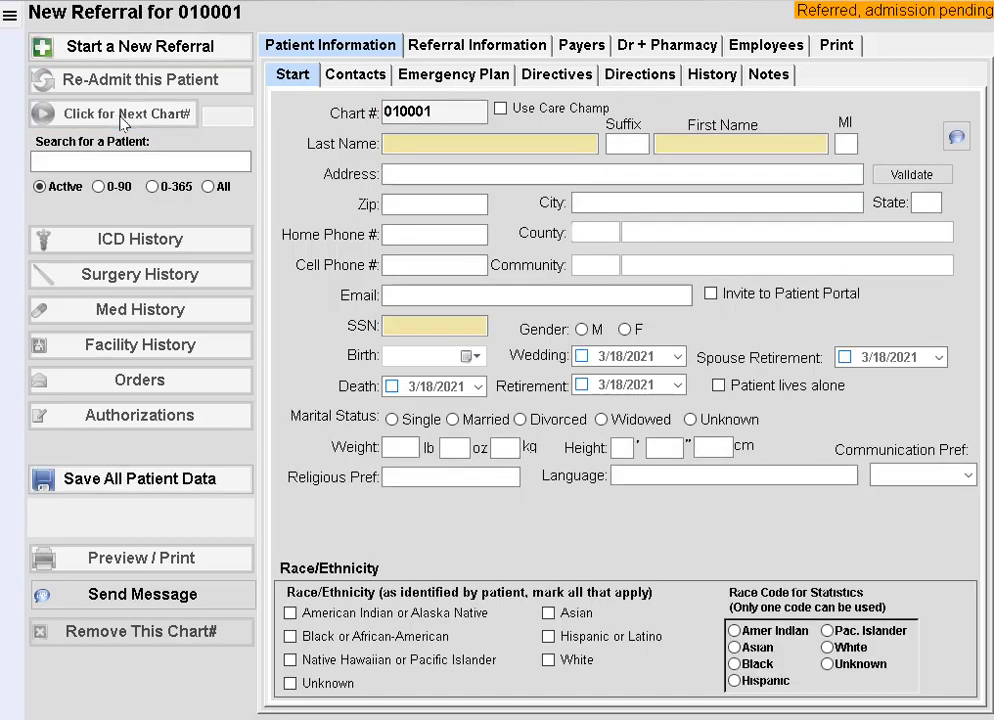
# Step: Enter the patient's last and first name, street address and zip code, letting city and state auto-fill
pyautogui.click(419, 146)
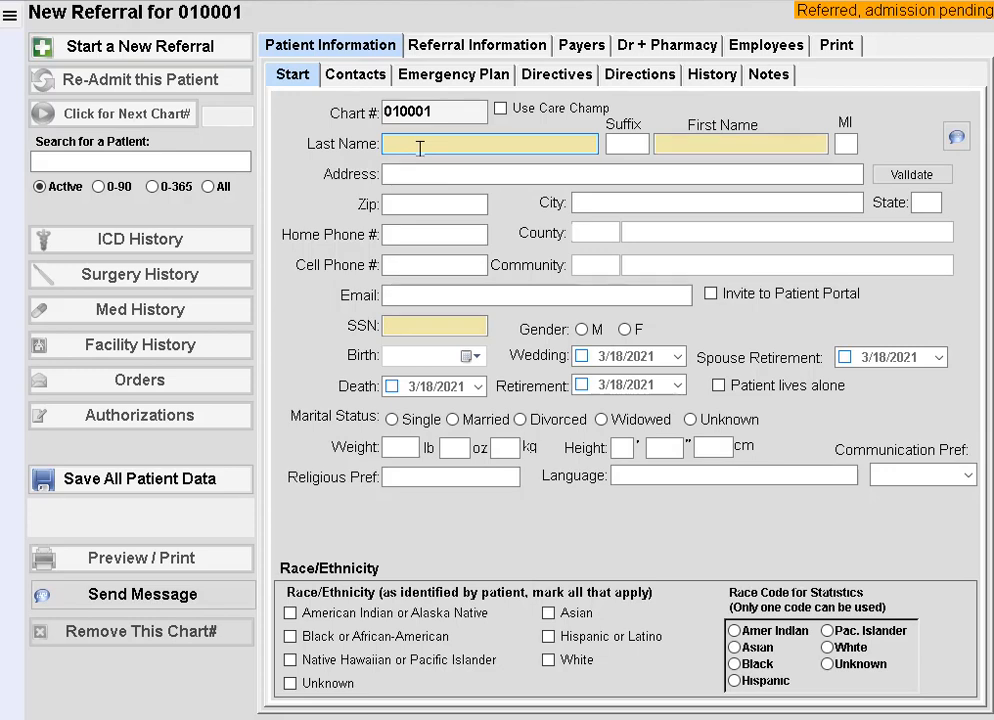
pyautogui.write('TEST')
pyautogui.press('Tab')
pyautogui.write('PATIENT')
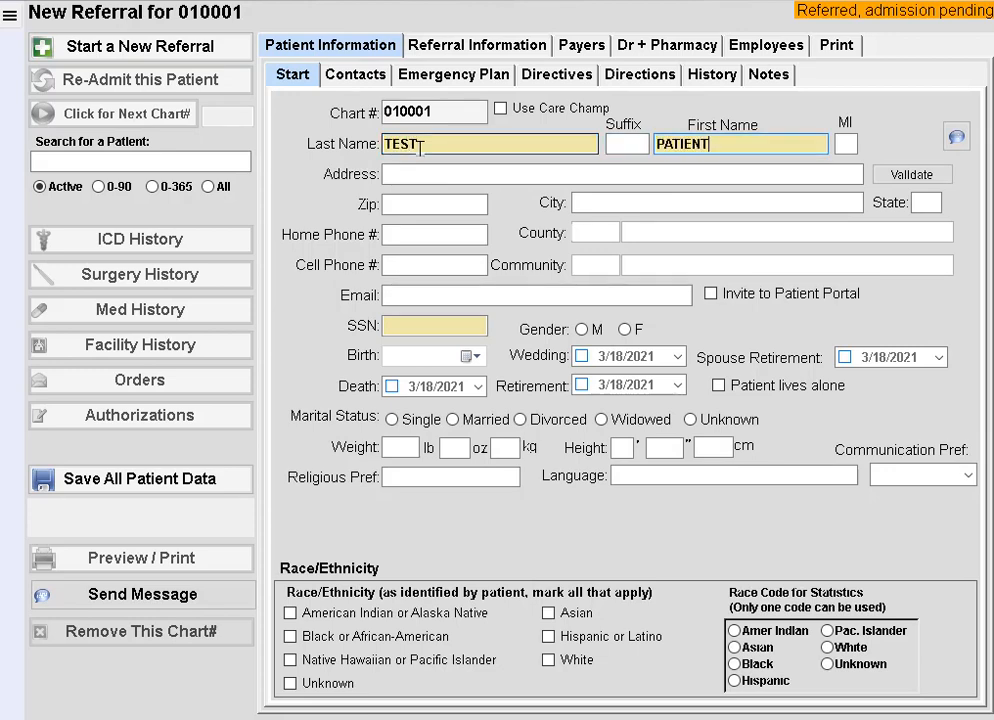
pyautogui.click(423, 171)
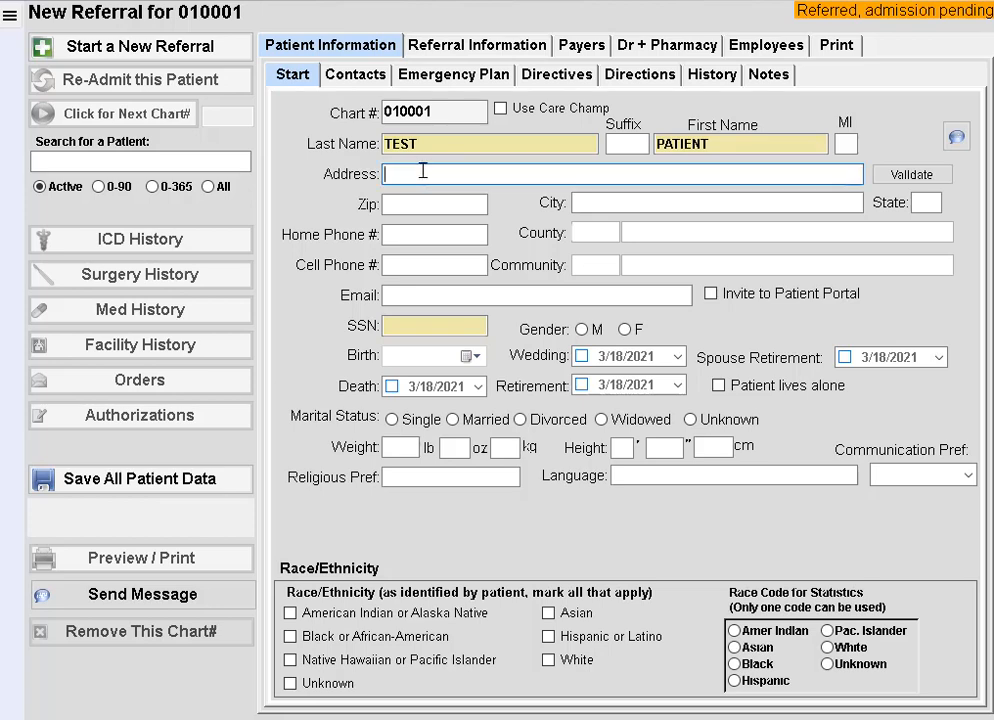
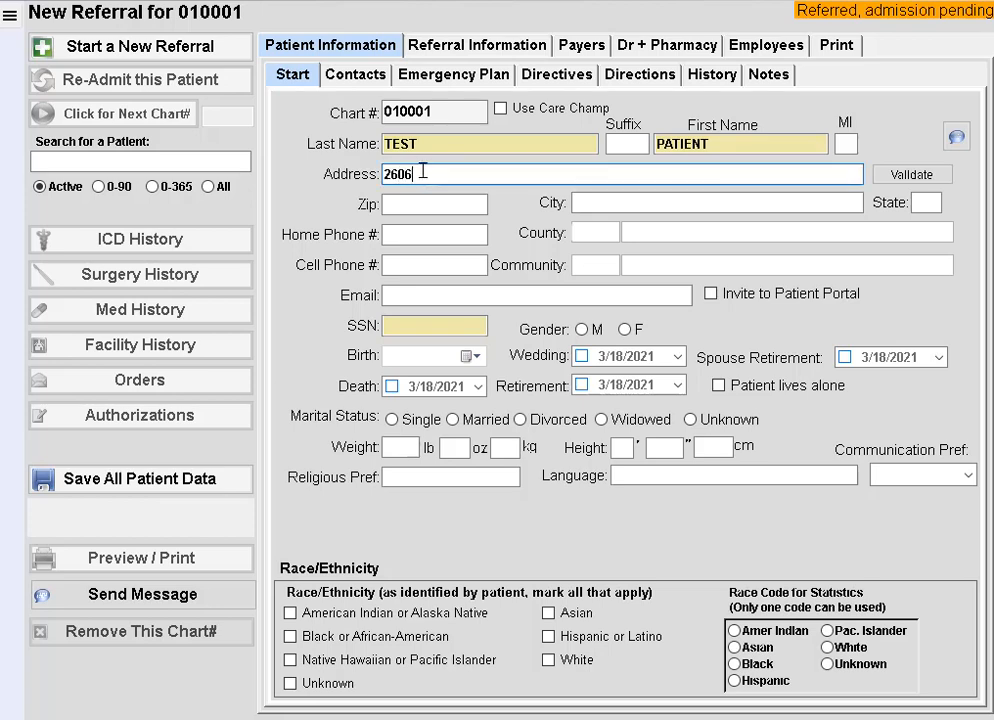
pyautogui.press('Tab')
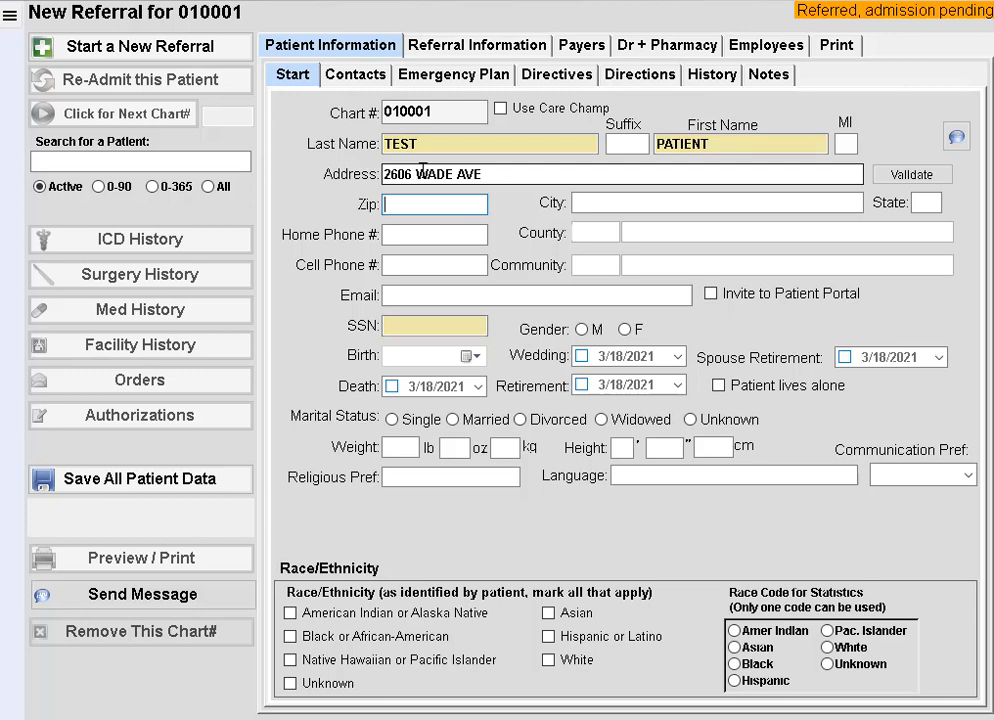
pyautogui.write('27607')
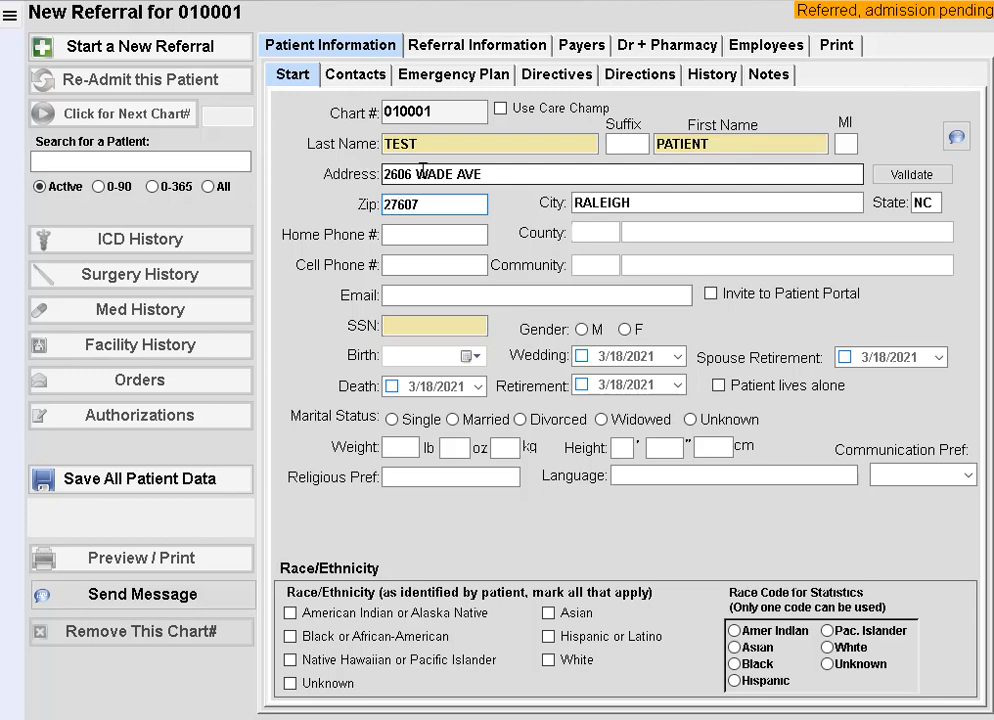
pyautogui.press('Tab')
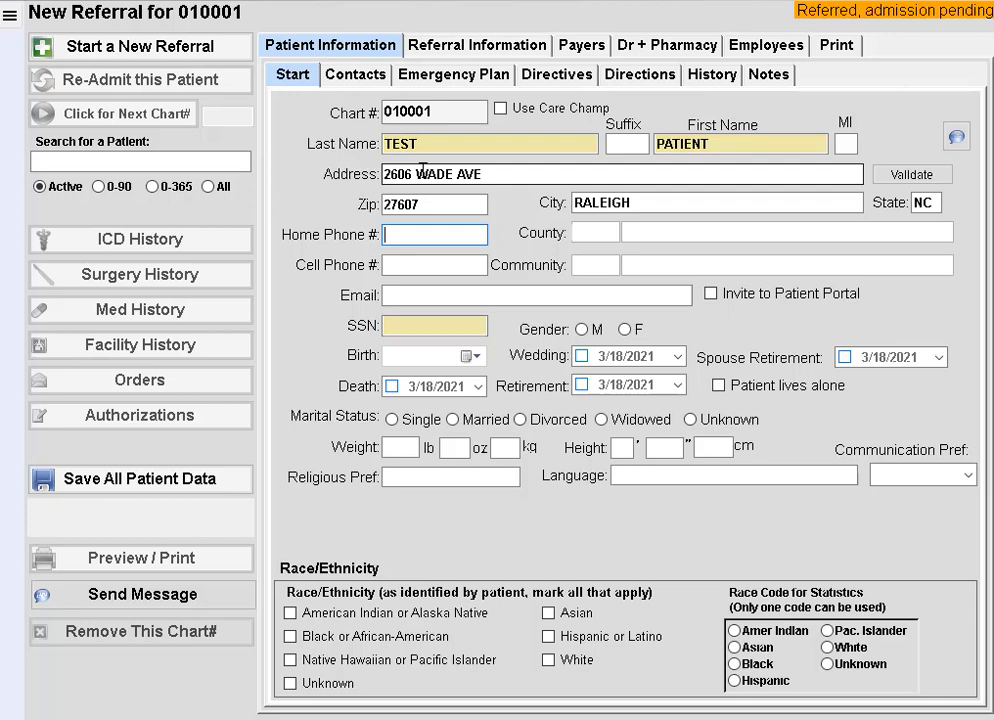
# Step: Fill in the patient's home phone and cell phone numbers, ending in the SSN field
pyautogui.write('1112223333')
pyautogui.press('Tab')
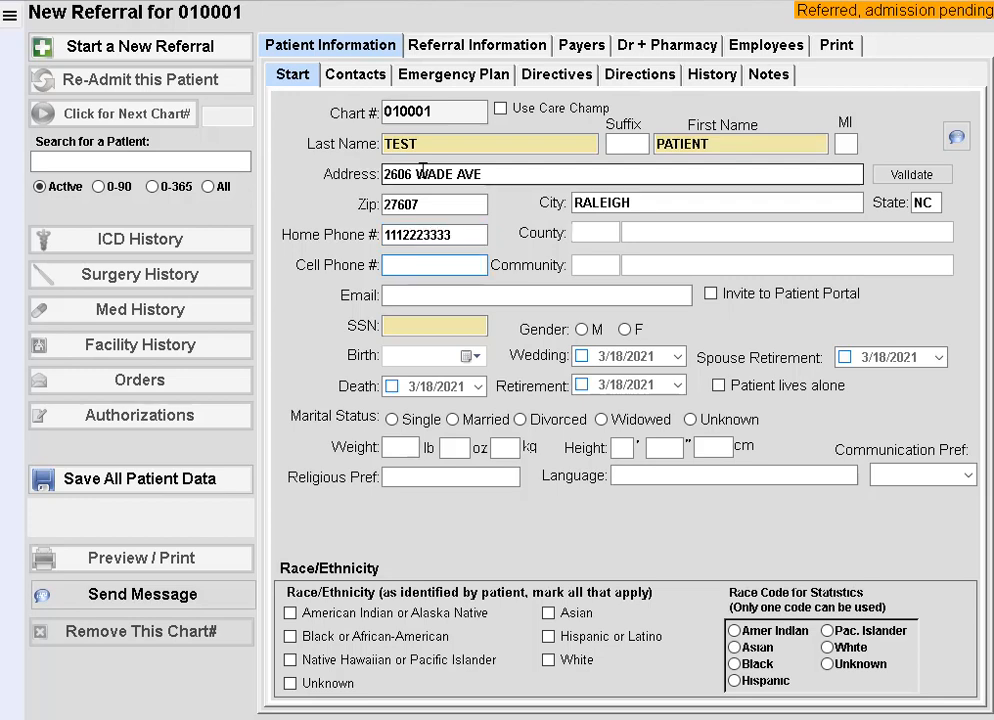
pyautogui.write('2223334444')
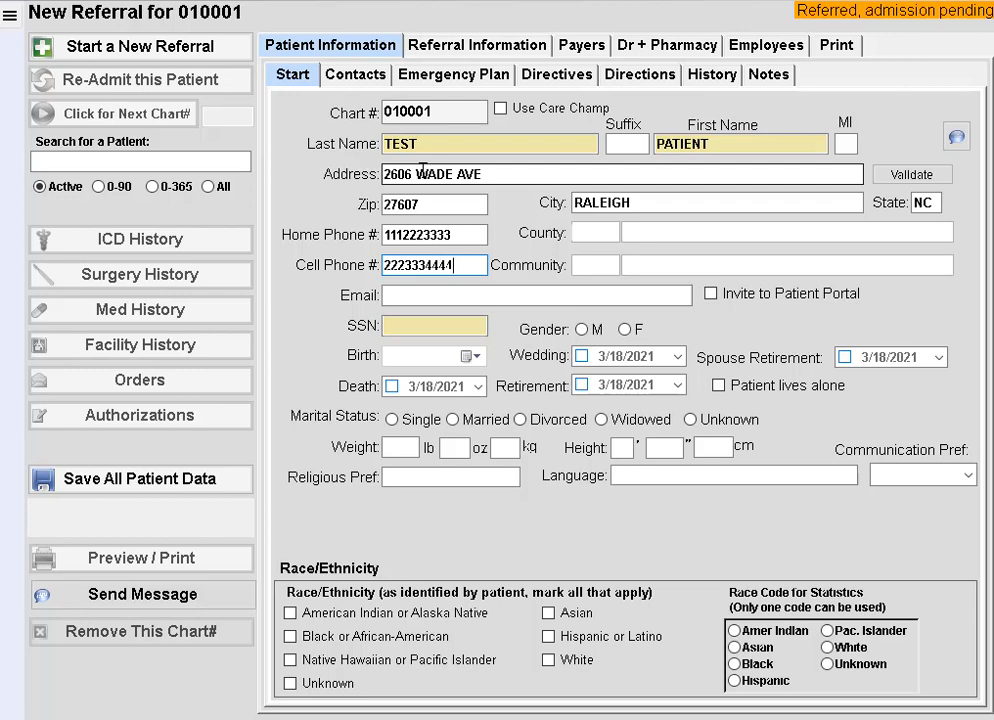
pyautogui.press('Tab')
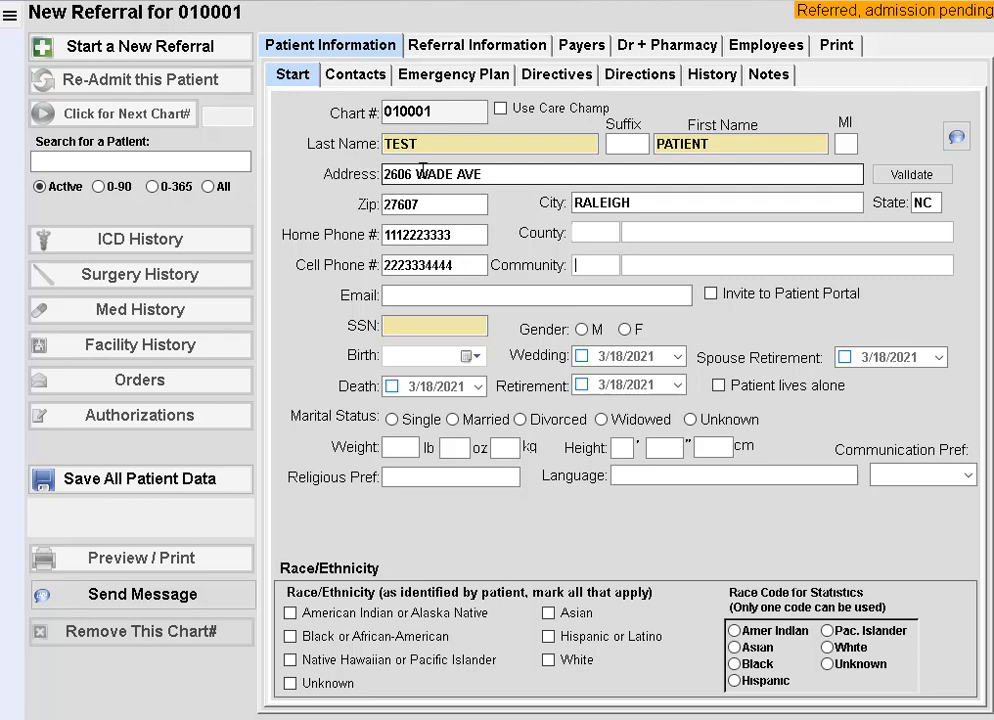
pyautogui.click(426, 325)
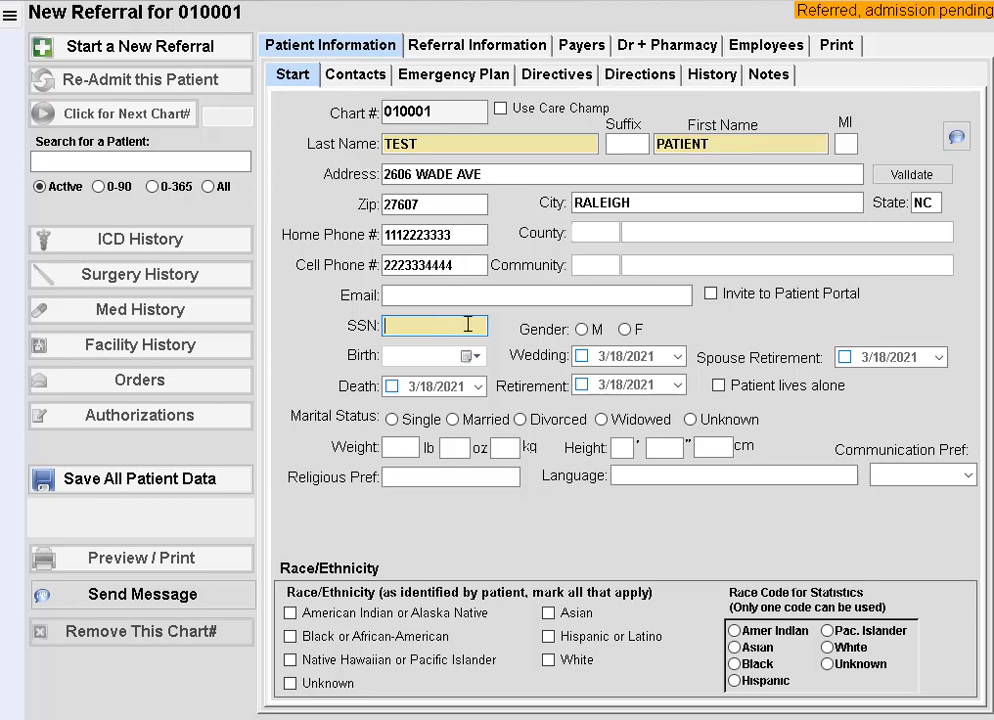
# Step: Set gender to F and birth date to 1/1/1950, then go to Referral Information
pyautogui.click(626, 330)
pyautogui.click(393, 356)
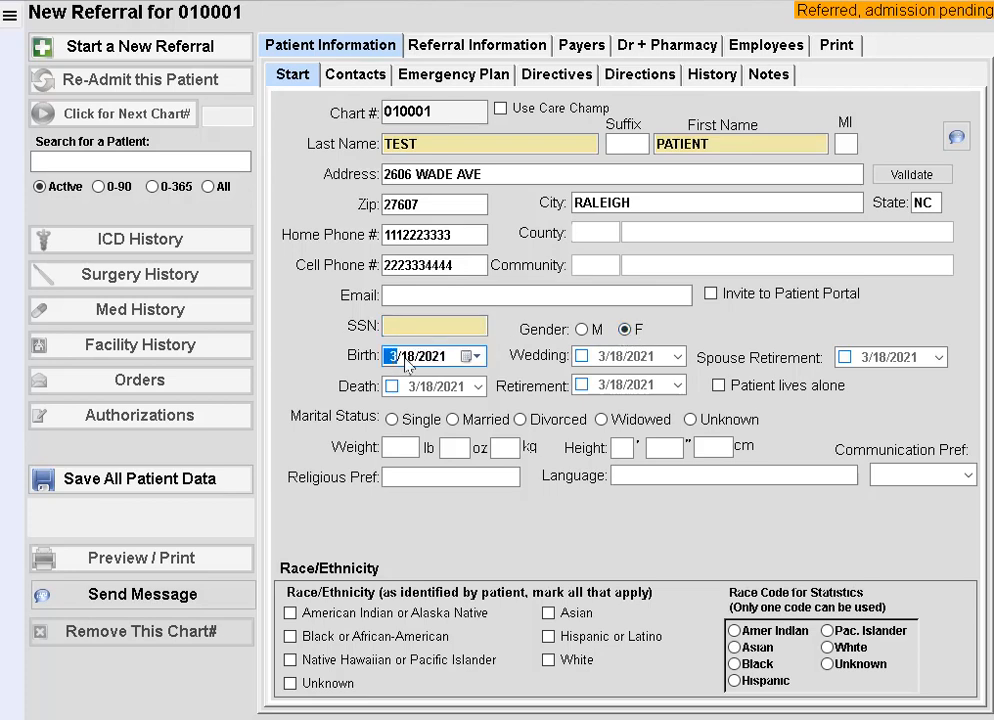
pyautogui.write('1/ 1/1950')
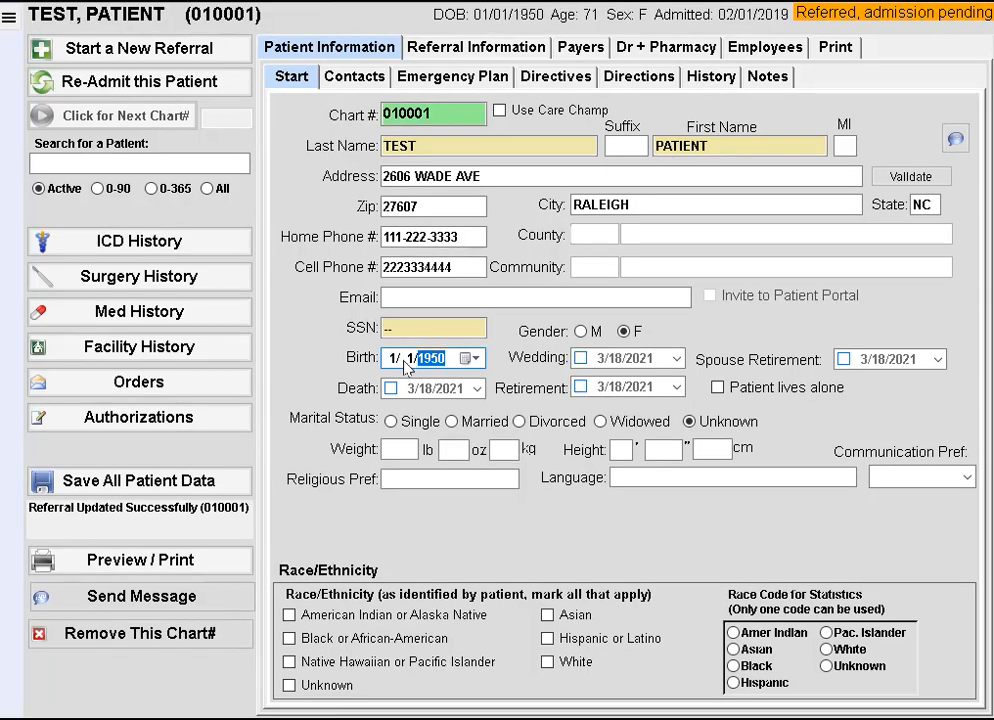
pyautogui.click(289, 615)
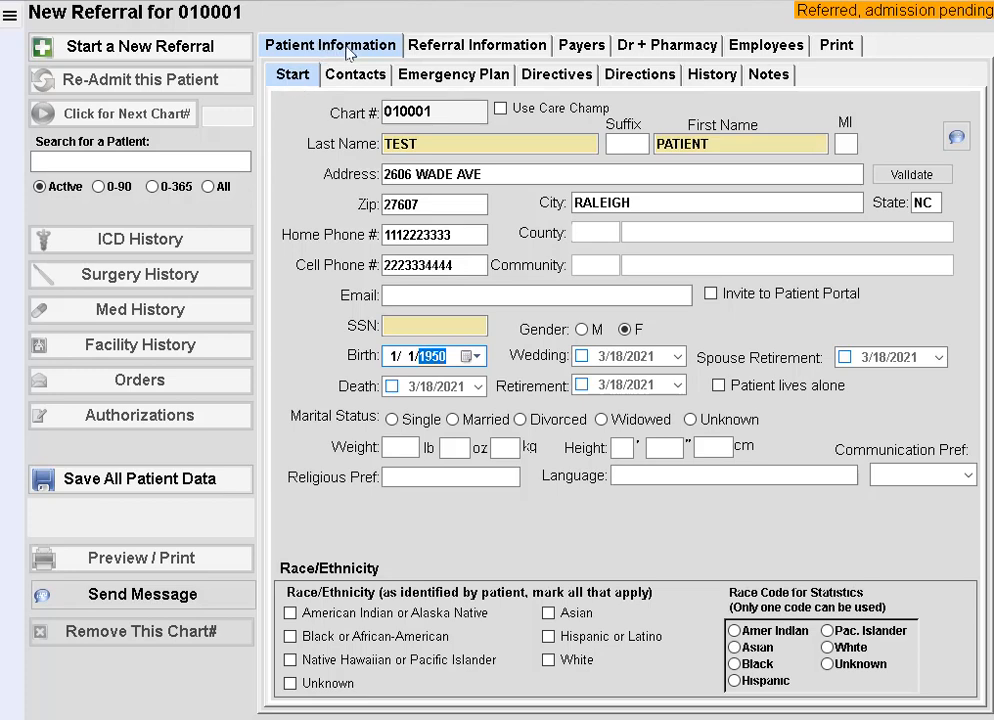
pyautogui.click(461, 47)
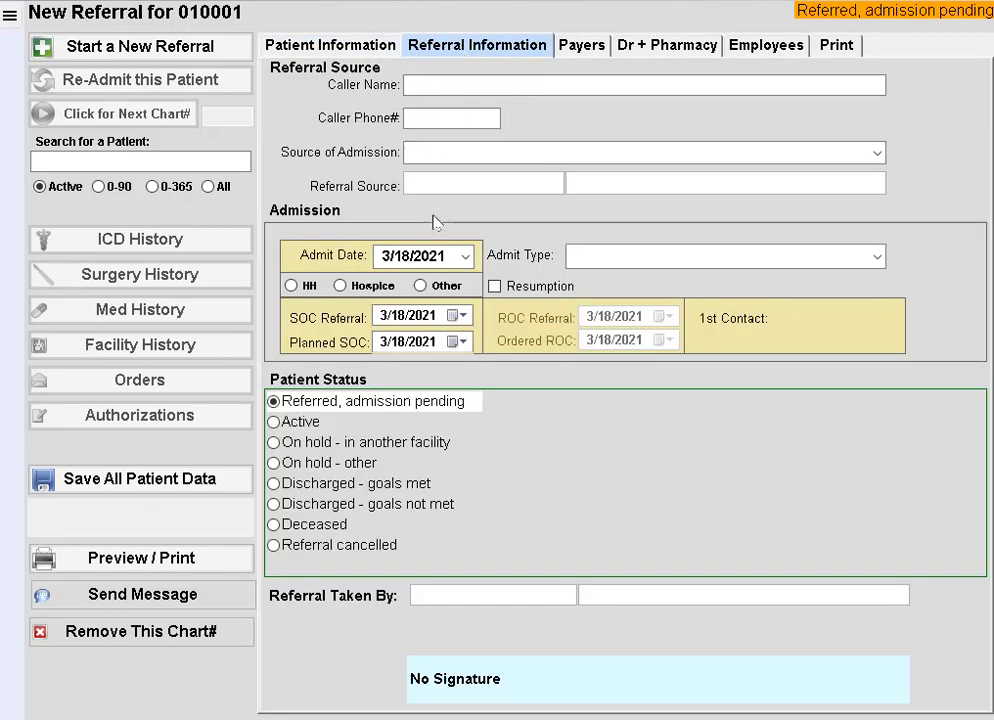
# Step: Change the admit date from March to 2/1/2019 and set patient status to Active
pyautogui.click(389, 256)
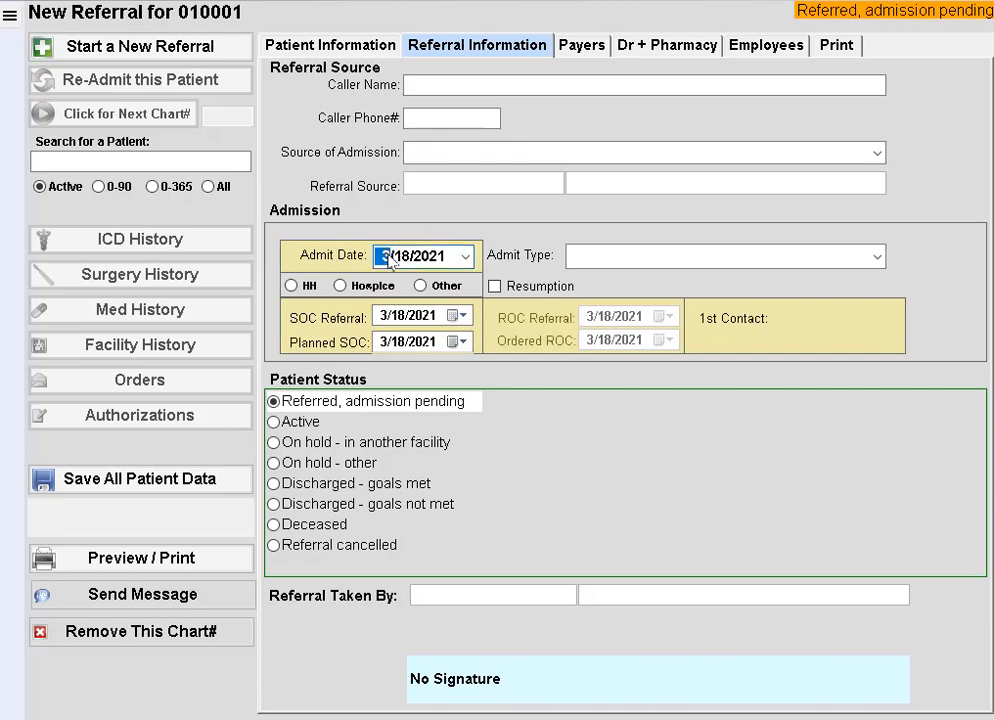
pyautogui.press('Down')
pyautogui.press('Right')
pyautogui.write('1')
pyautogui.press('Right')
pyautogui.write('2019')
pyautogui.click(281, 427)
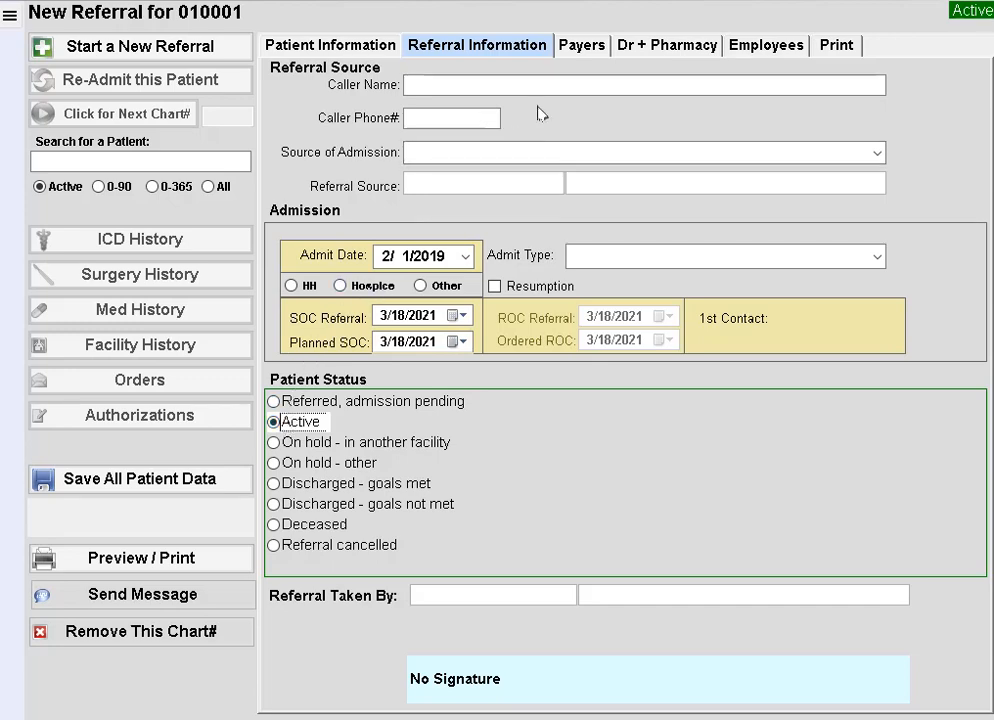
# Step: On the Payers tab, start Payer 1 with program 08 and search payer name 'HOM'
pyautogui.click(590, 50)
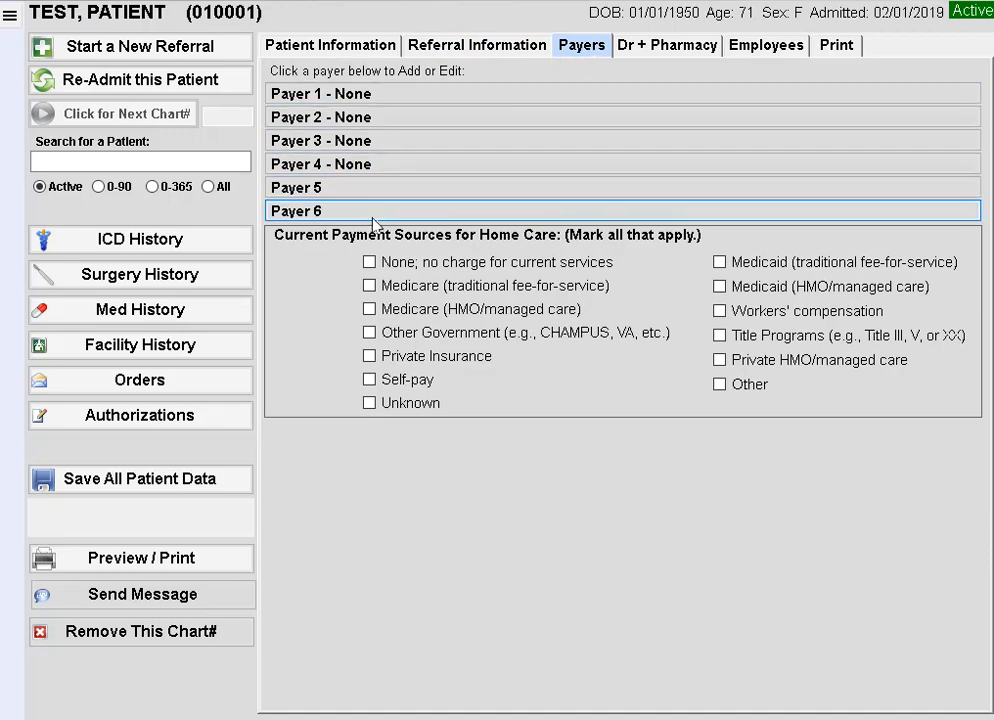
pyautogui.click(361, 95)
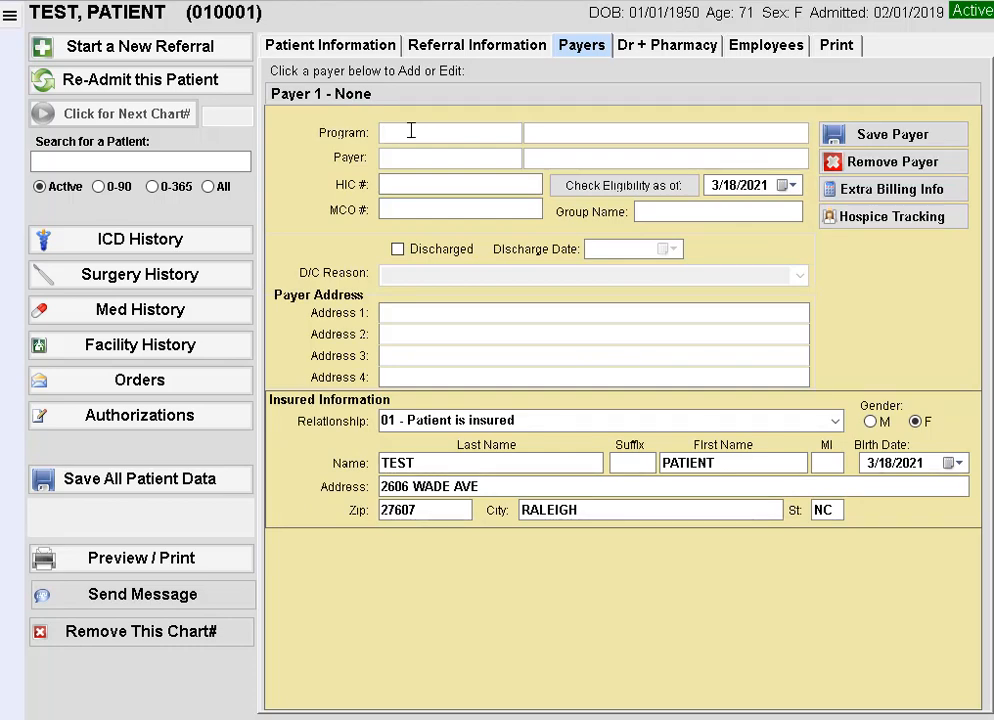
pyautogui.write('08')
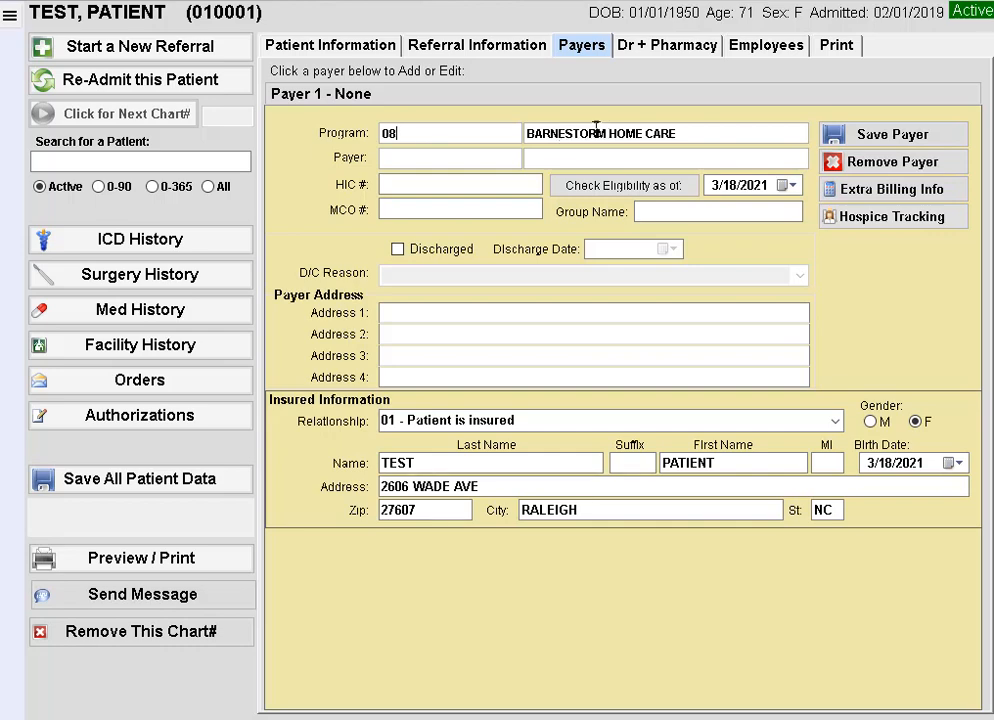
pyautogui.click(541, 157)
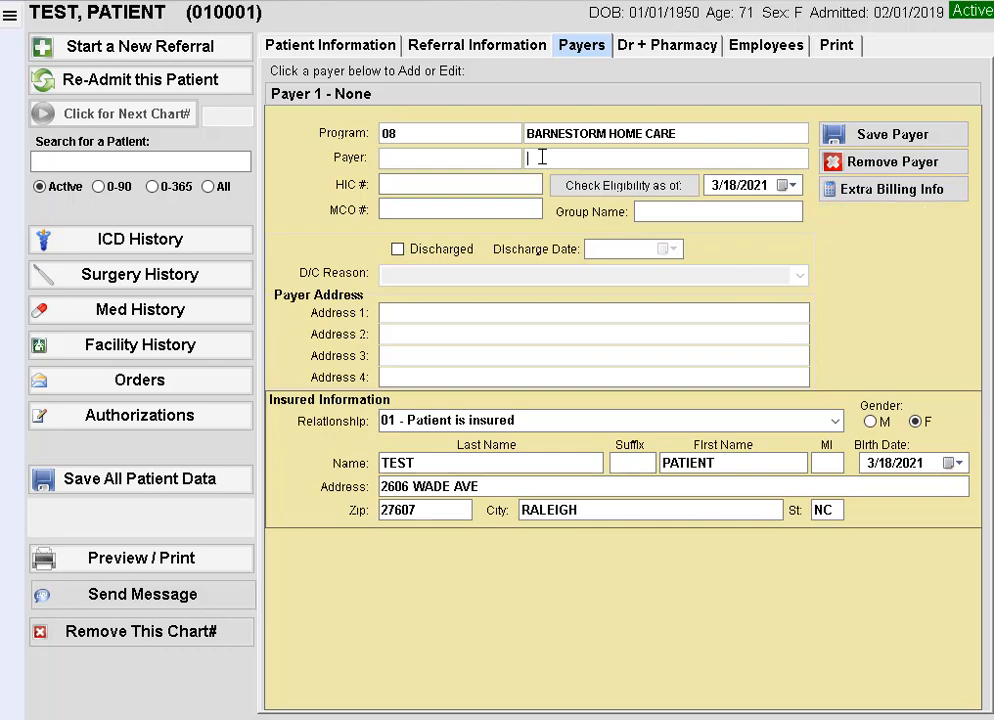
pyautogui.write('HOM')
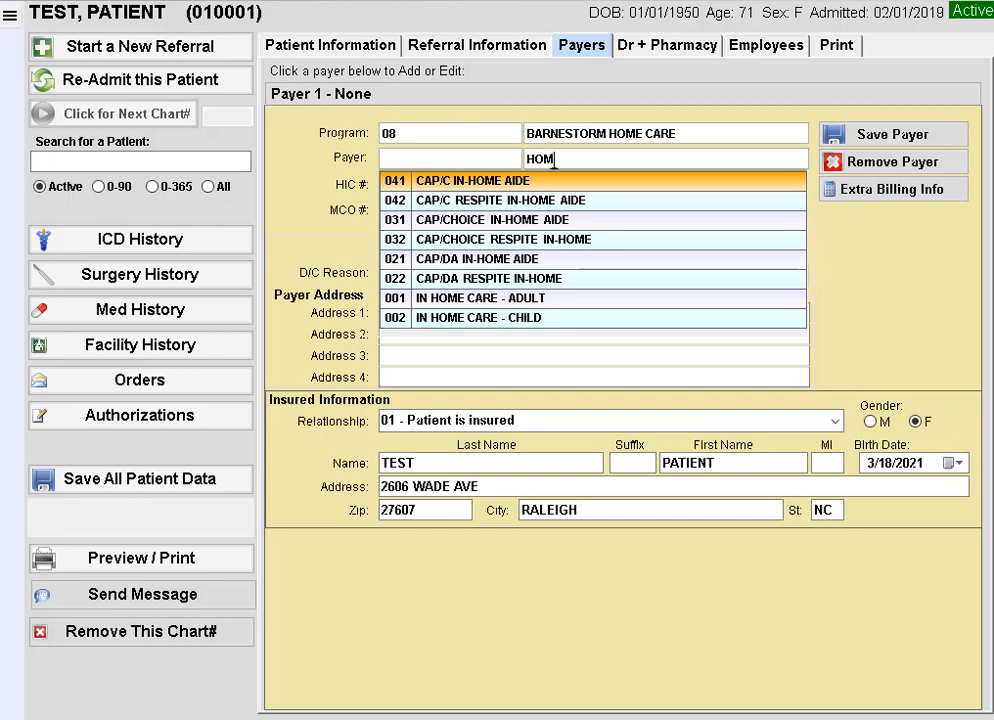
# Step: Choose payer 001 IN HOME CARE - ADULT and save it as Payer 1
pyautogui.click(488, 305)
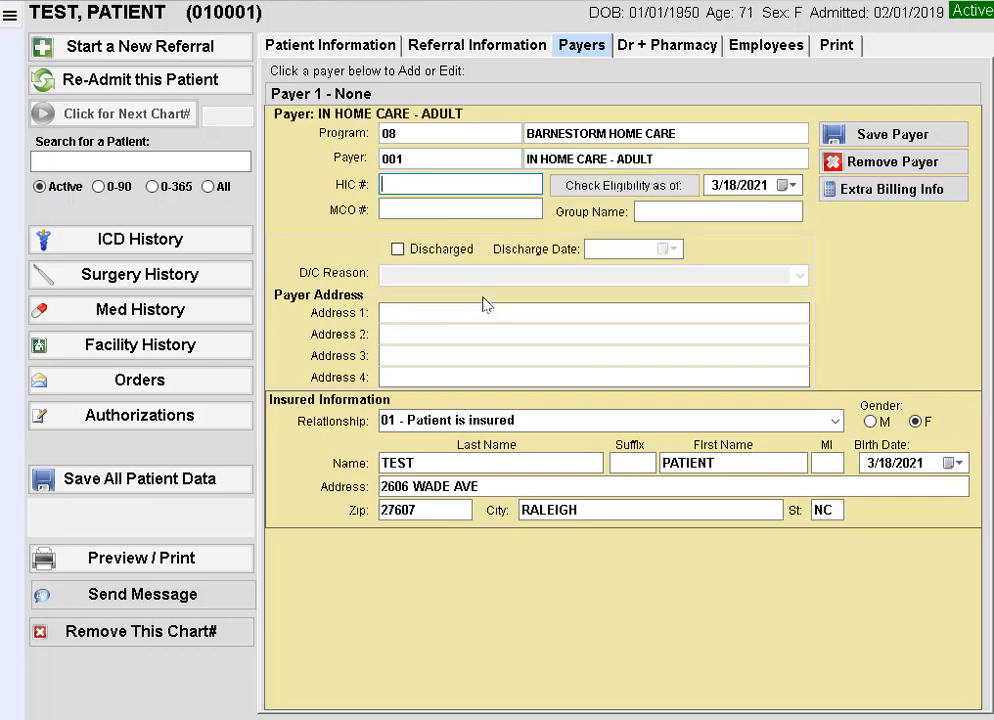
pyautogui.doubleClick(394, 160)
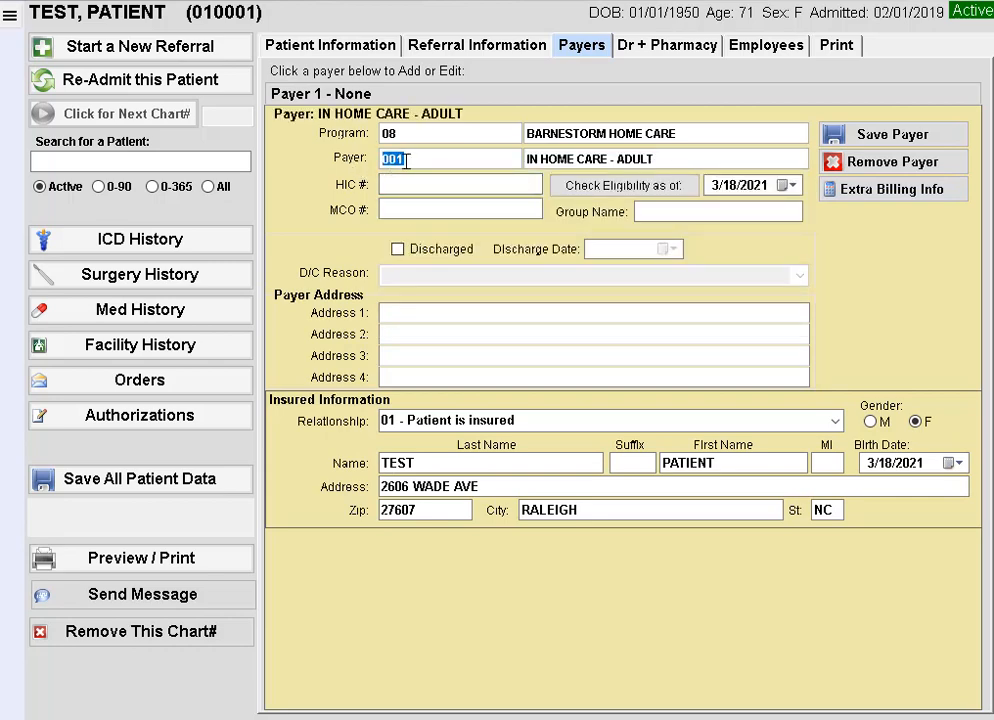
pyautogui.click(447, 189)
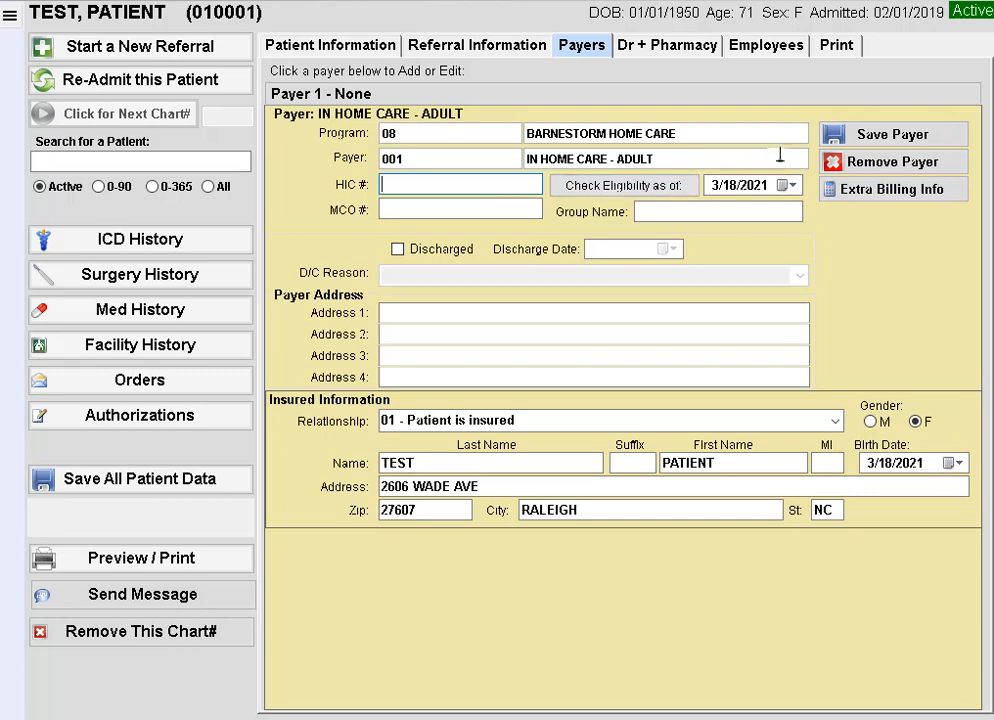
pyautogui.click(863, 140)
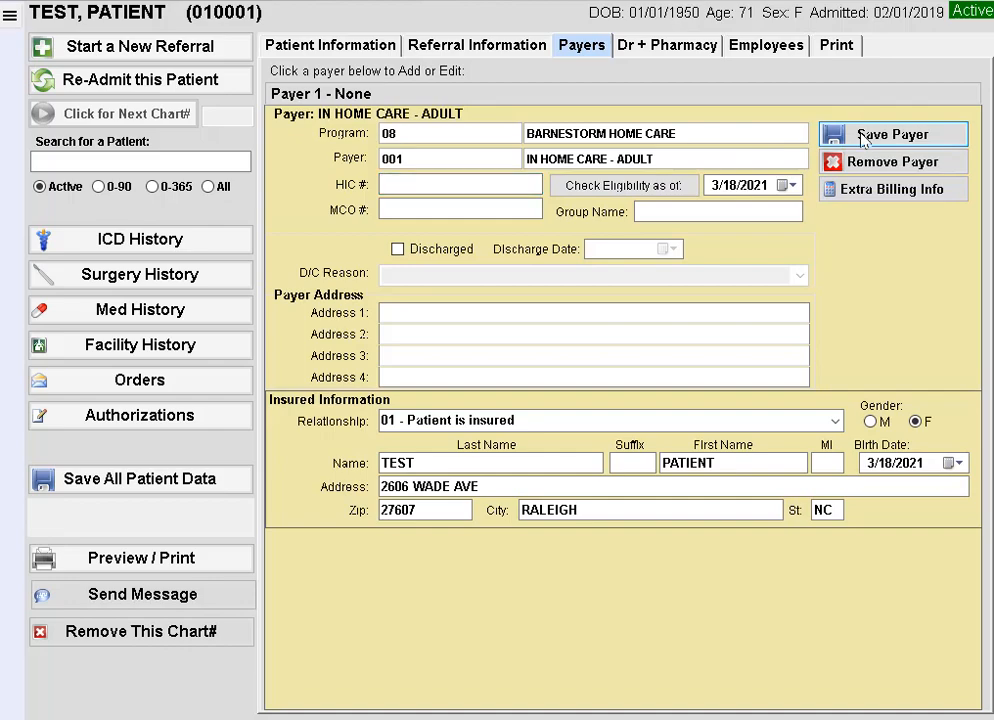
pyautogui.click(665, 47)
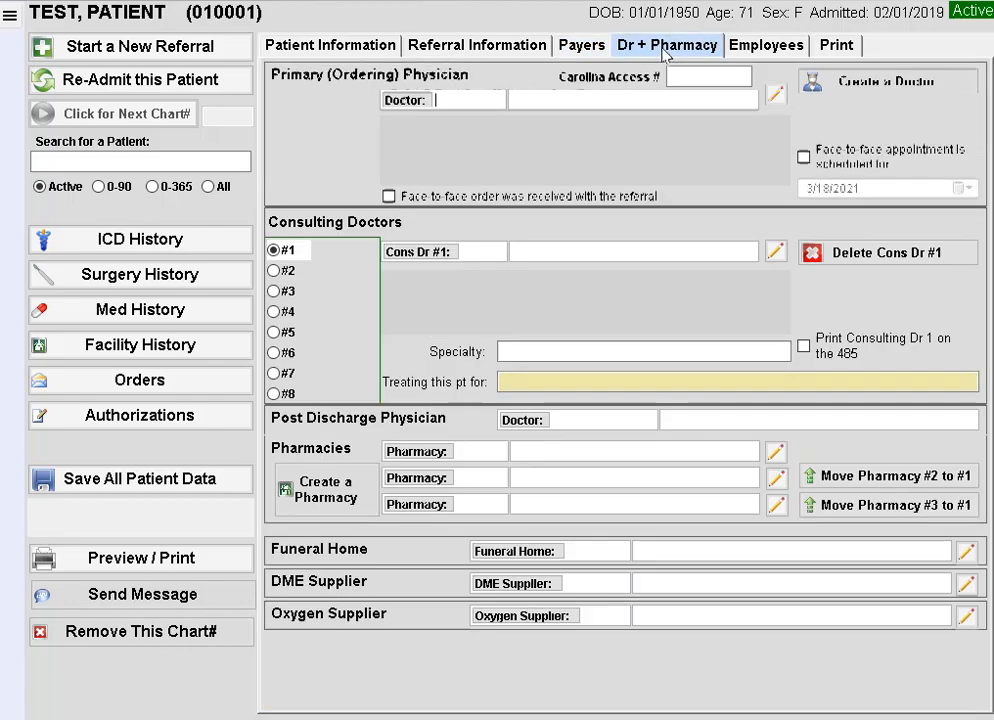
# Step: Search 'SMI' and select doctor 0711 as the primary physician, then open Employees
pyautogui.click(571, 99)
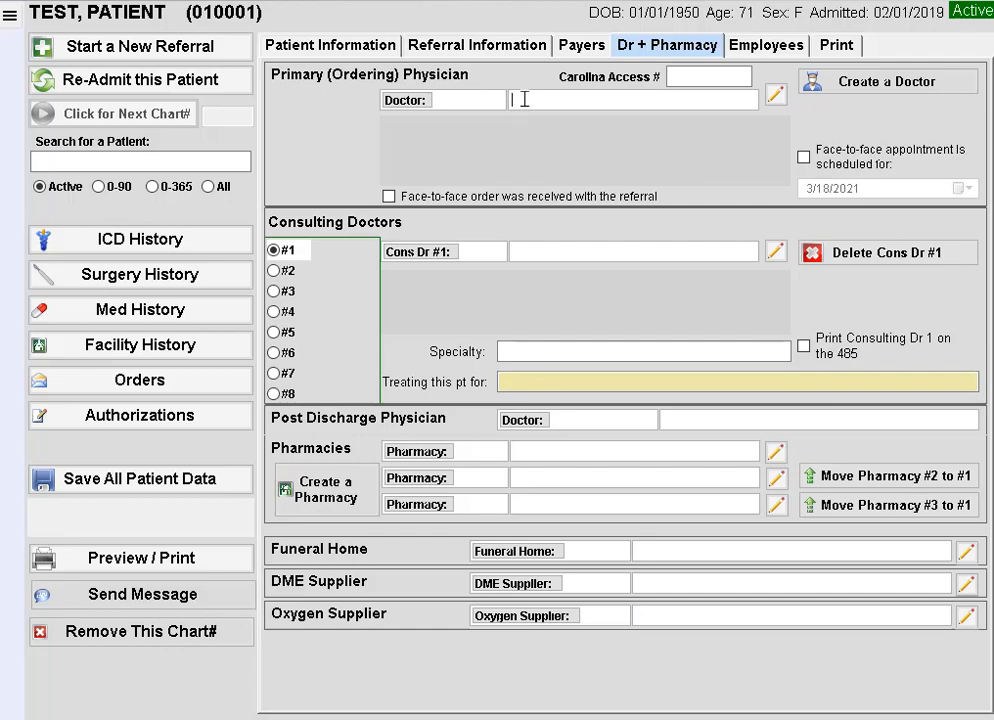
pyautogui.write('SMI')
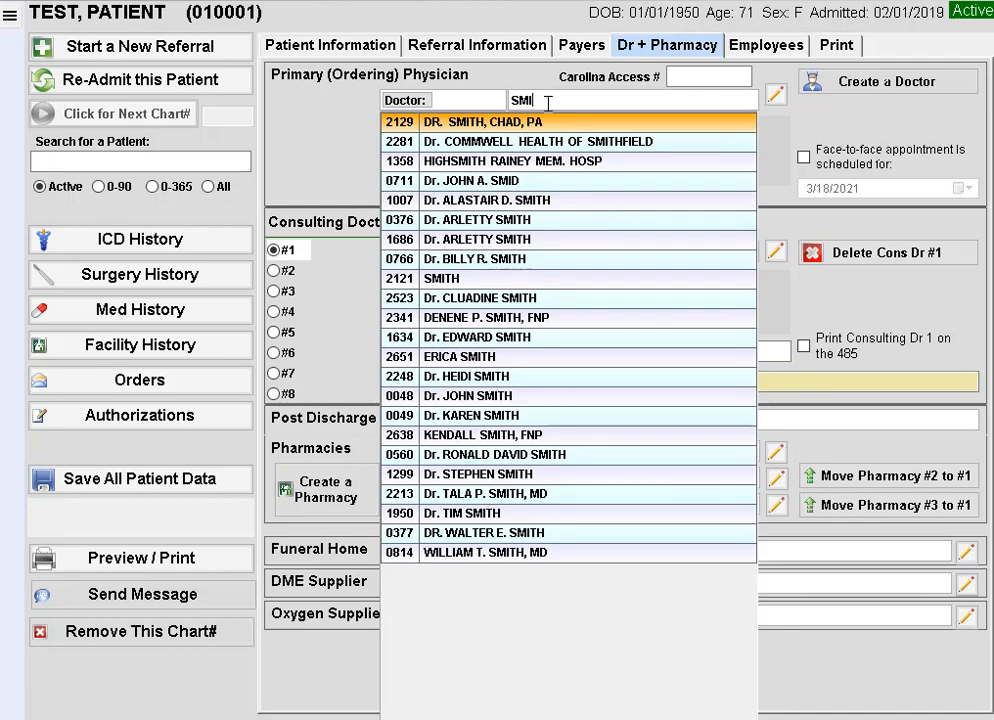
pyautogui.click(528, 182)
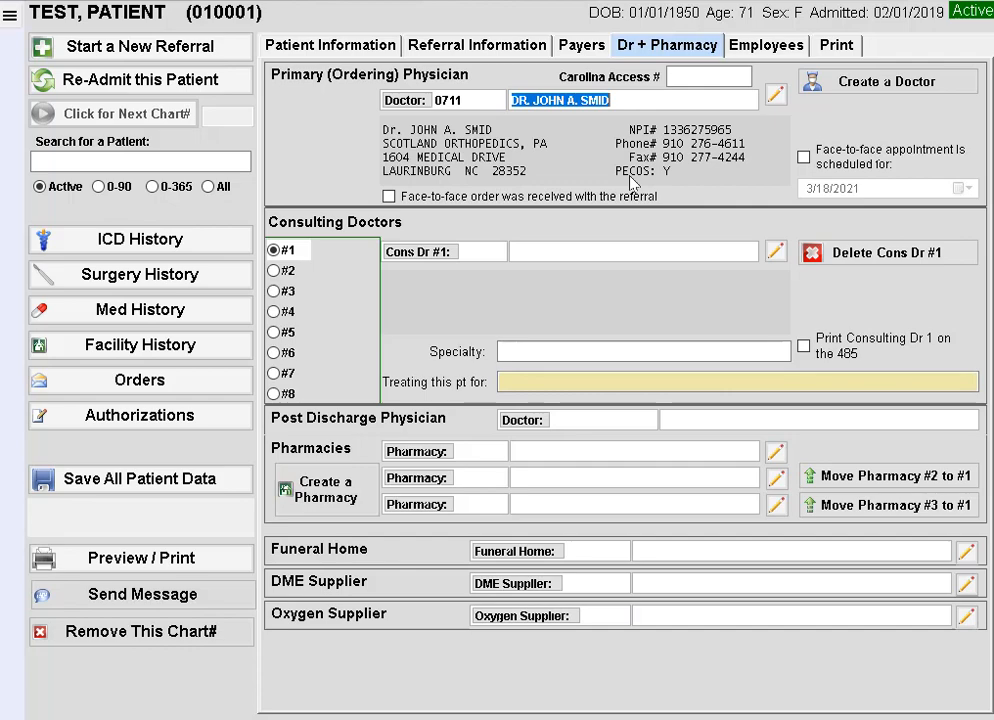
pyautogui.click(762, 46)
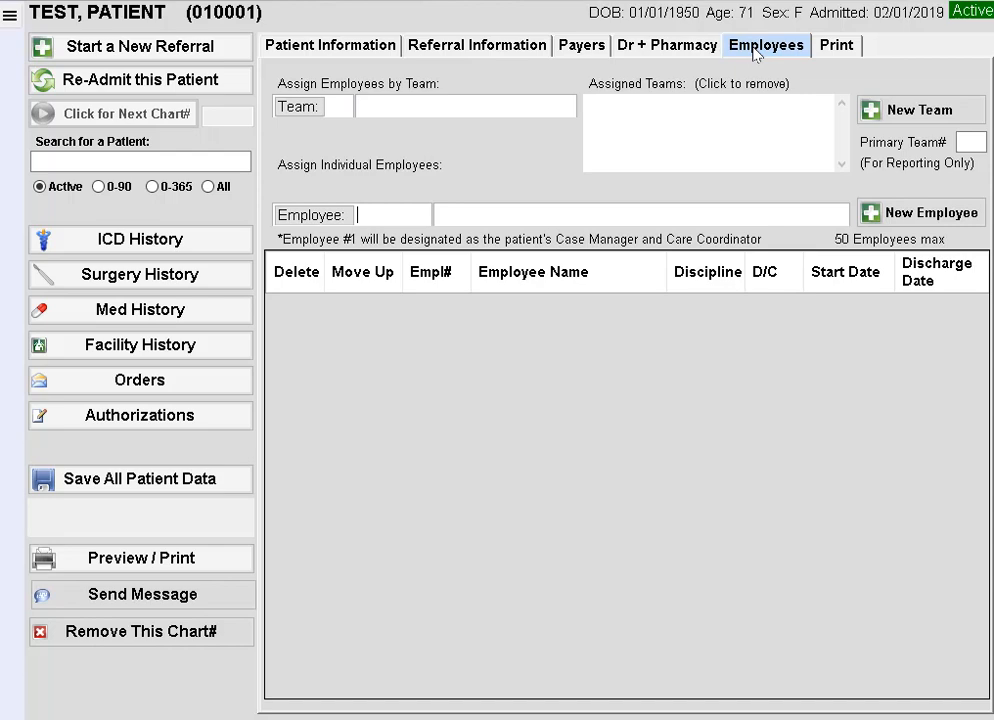
# Step: Add aide 0003 in the Employee field, then save all chart 010001 data successfully
pyautogui.click(466, 216)
pyautogui.write('FA')
pyautogui.press('Return')
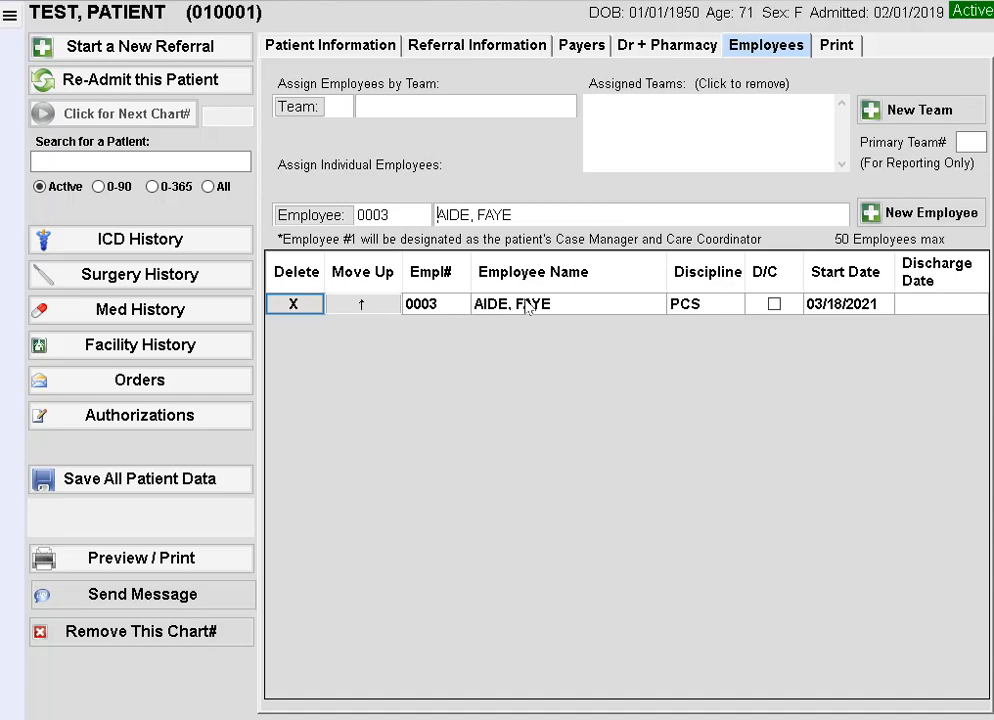
pyautogui.click(371, 50)
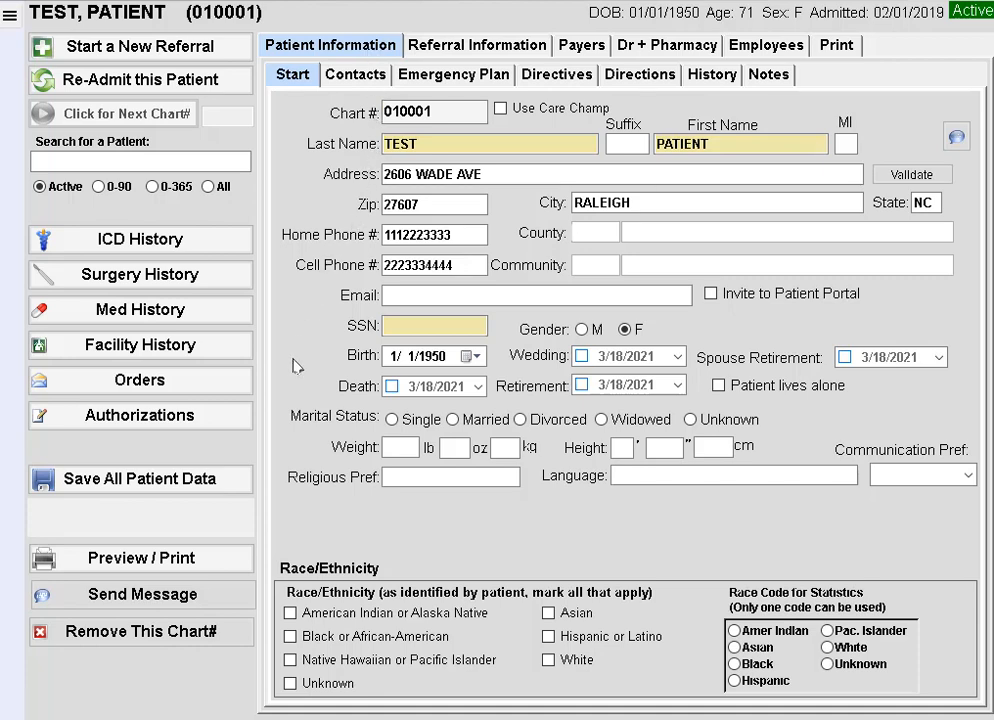
pyautogui.click(174, 487)
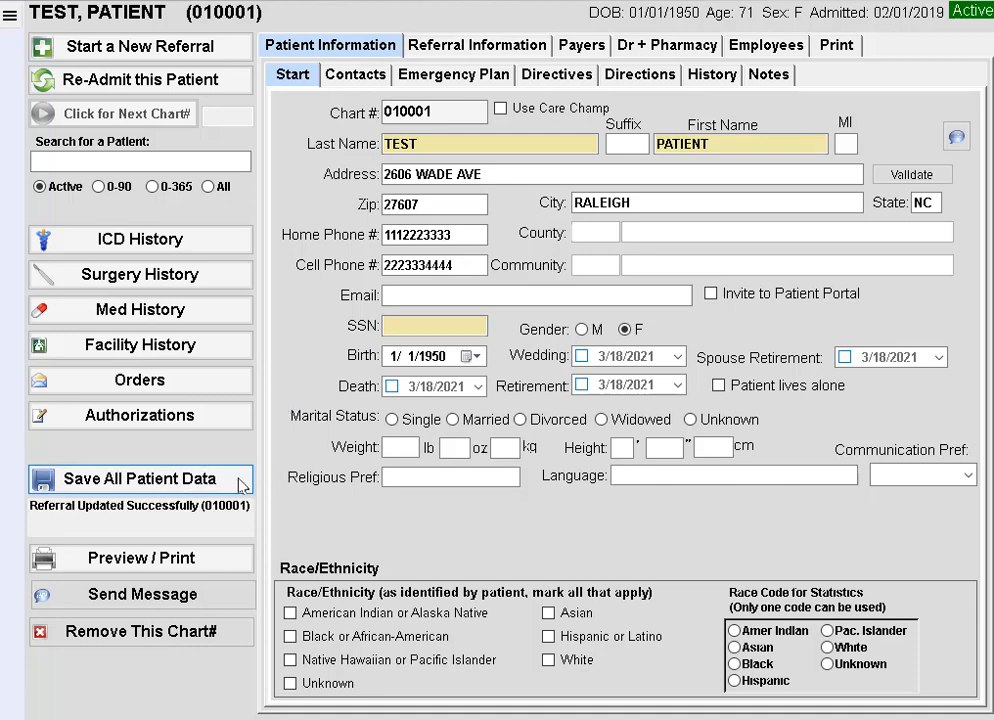